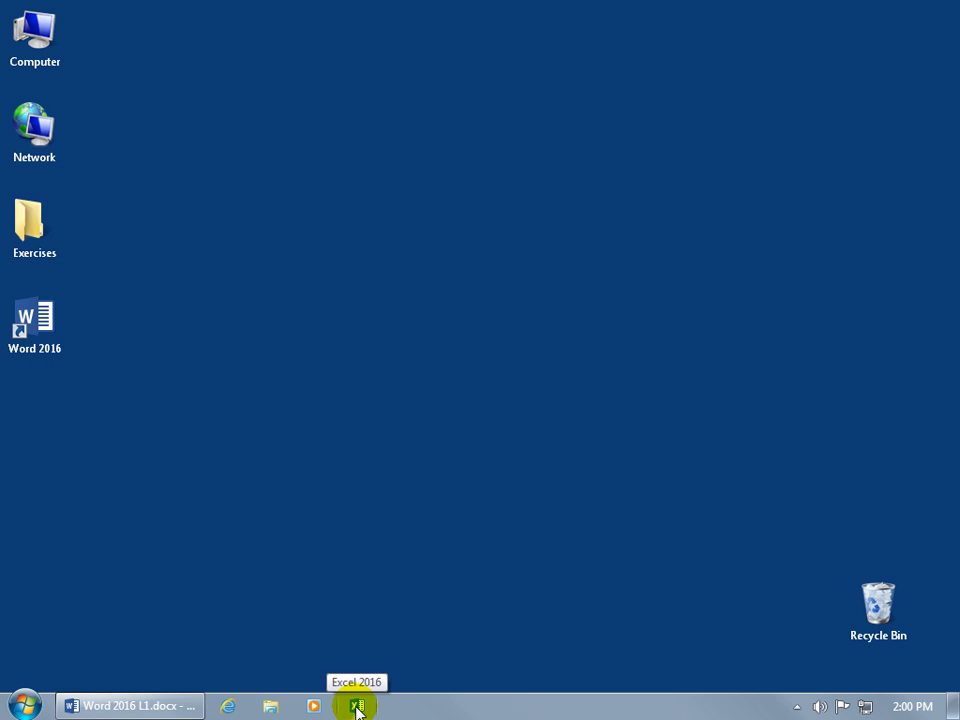
Launch Word 2016 from the desktop shortcut to reach its start screen of recent files and templates.
{"action": "left_click", "coordinate": [357, 706]}
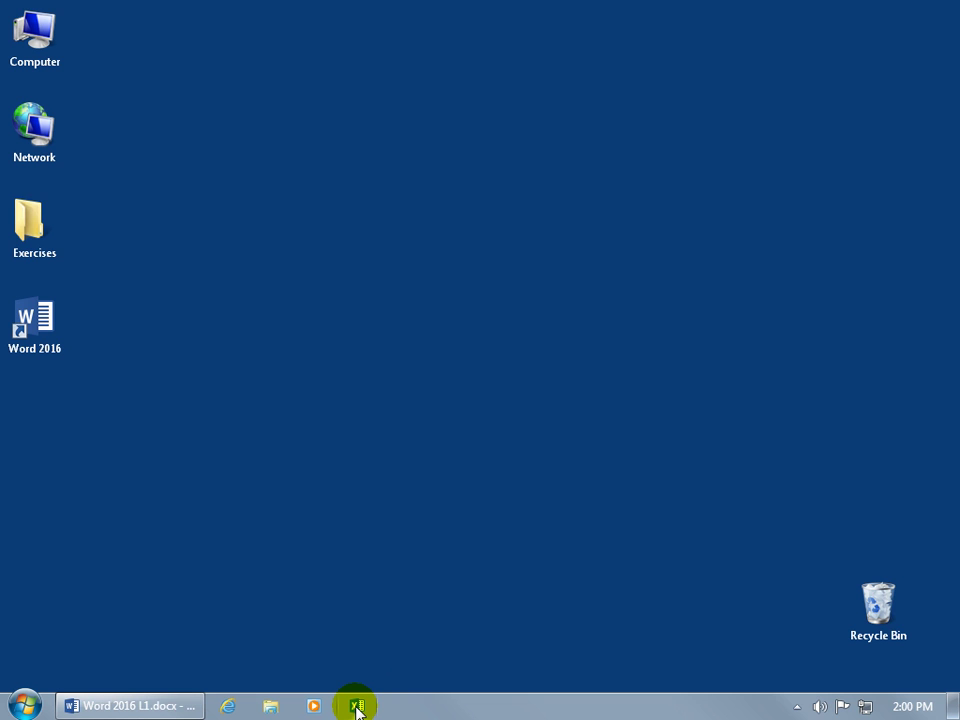
{"action": "double_click", "coordinate": [27, 335]}
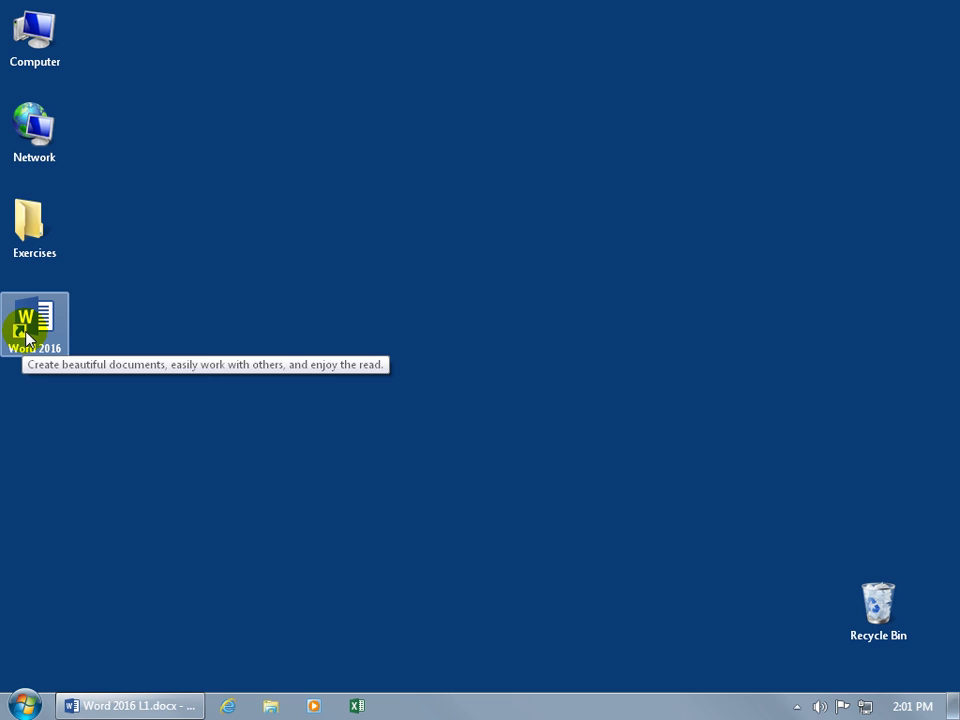
{"action": "double_click", "coordinate": [27, 338]}
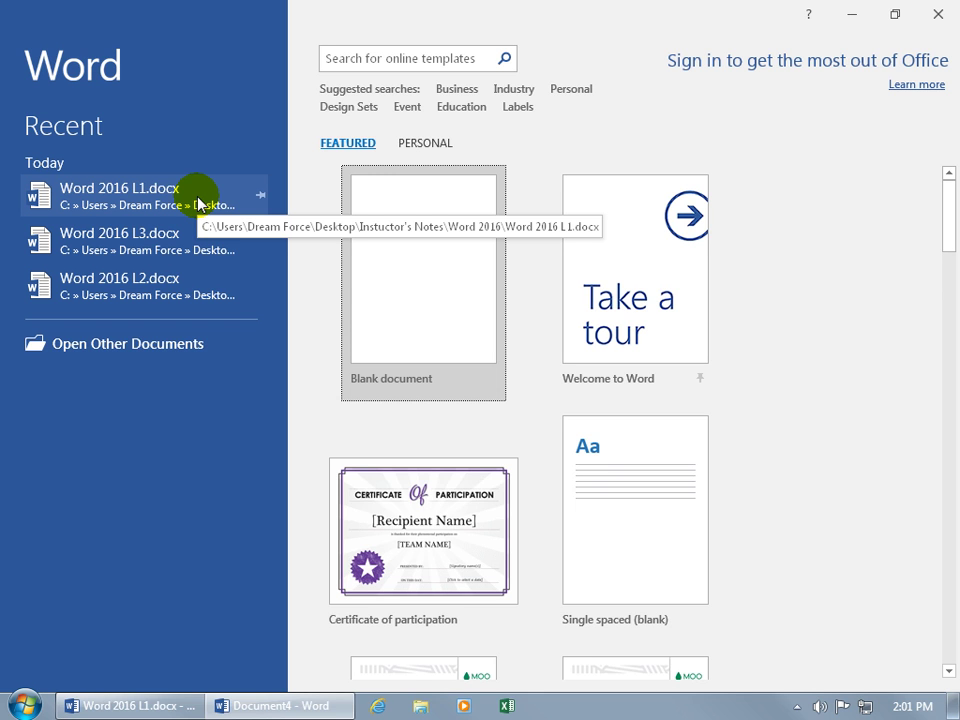
Remove Word 2016 L1.docx from the Recent documents list.
{"action": "right_click", "coordinate": [133, 197]}
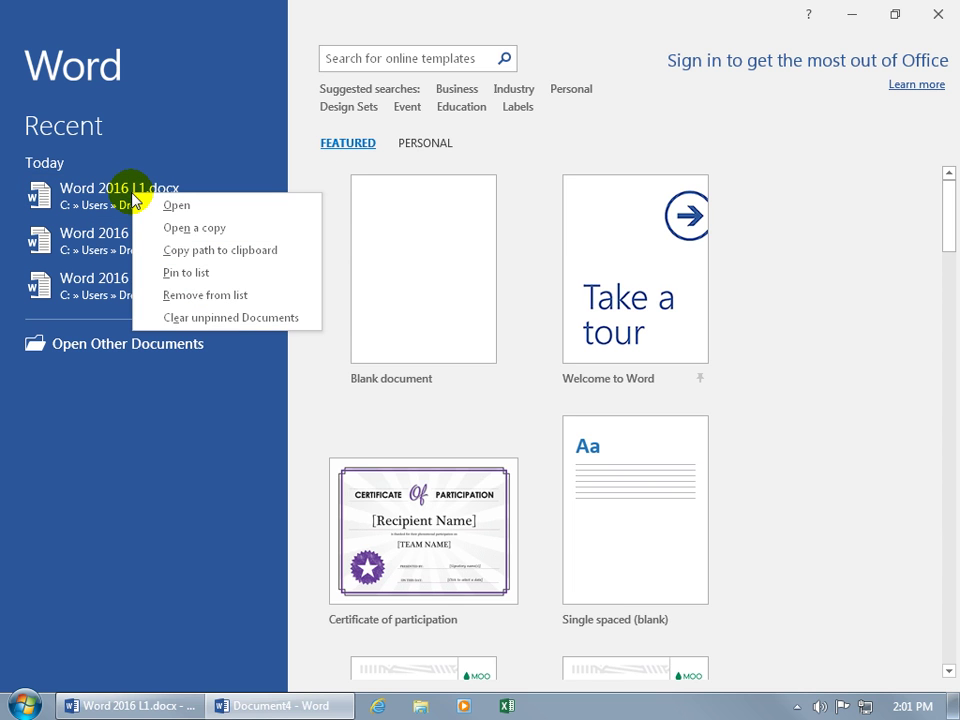
{"action": "left_click", "coordinate": [190, 296]}
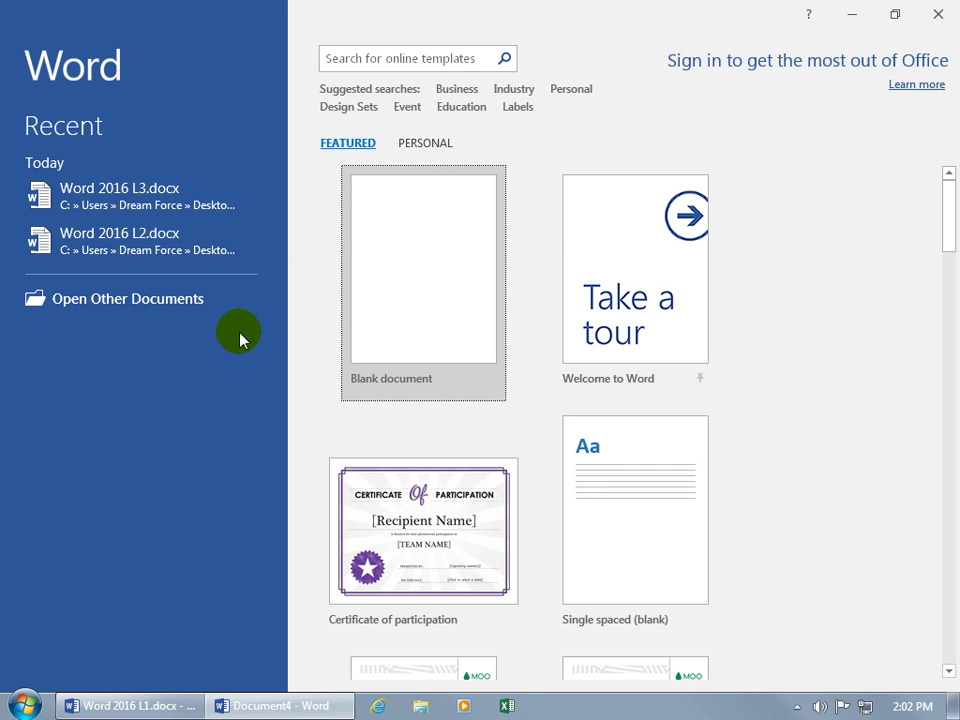
{"action": "left_click", "coordinate": [261, 196]}
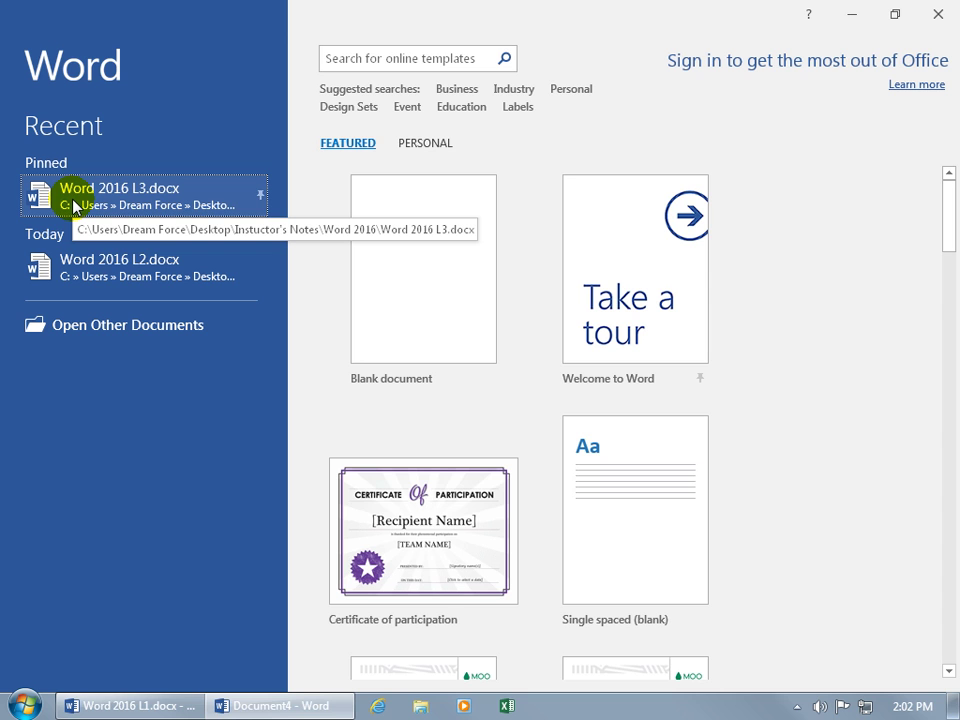
{"action": "left_click", "coordinate": [261, 196]}
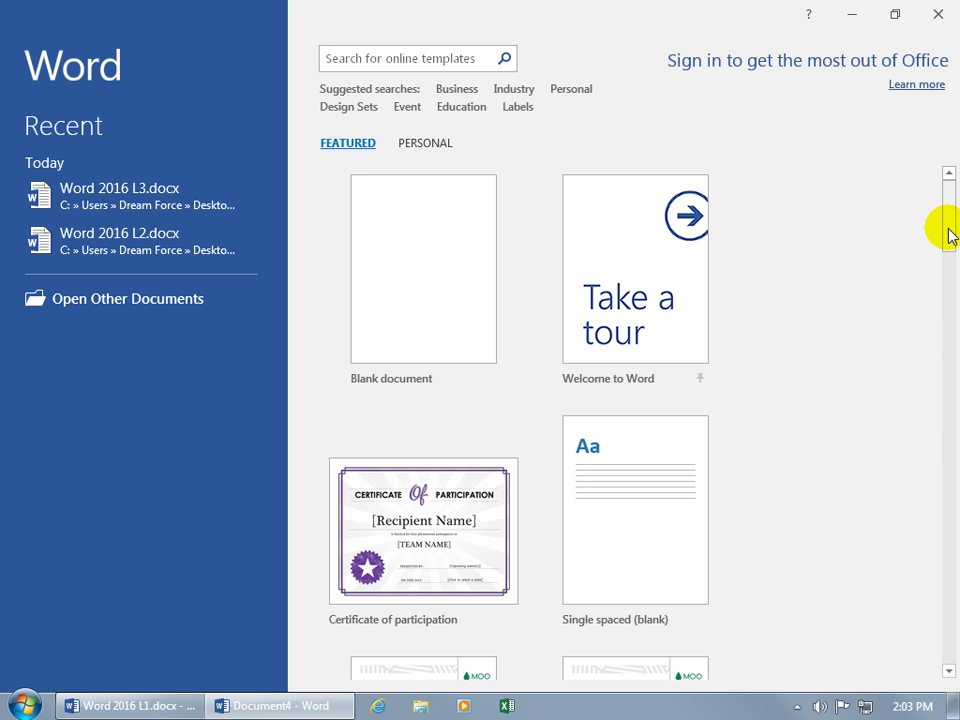
{"action": "left_click_drag", "start_coordinate": [950, 234], "coordinate": [952, 462]}
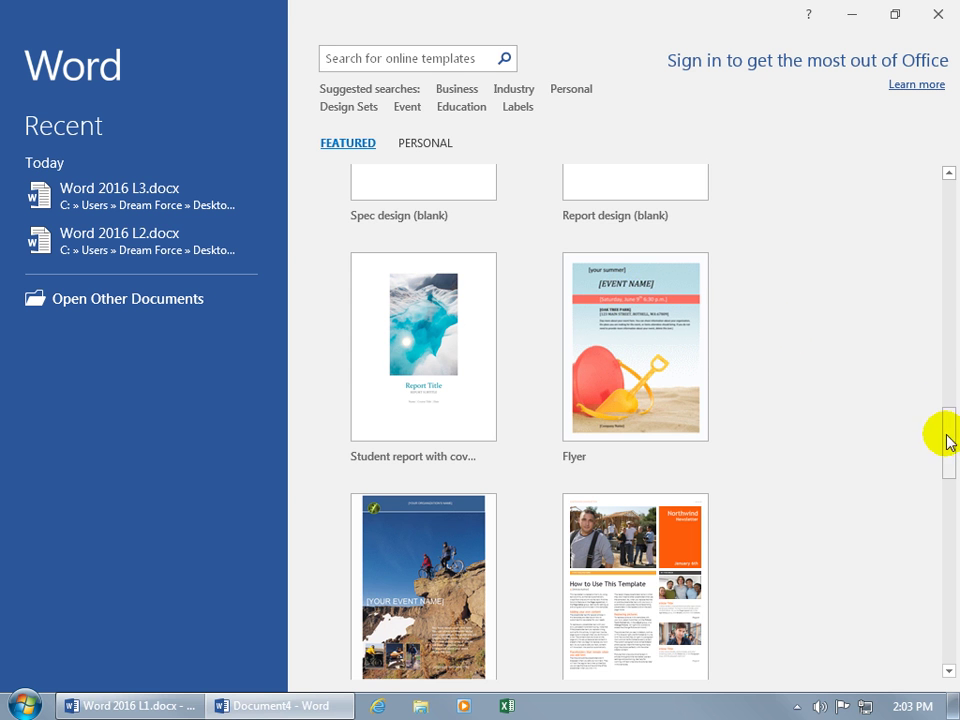
{"action": "left_click_drag", "start_coordinate": [949, 443], "coordinate": [943, 197]}
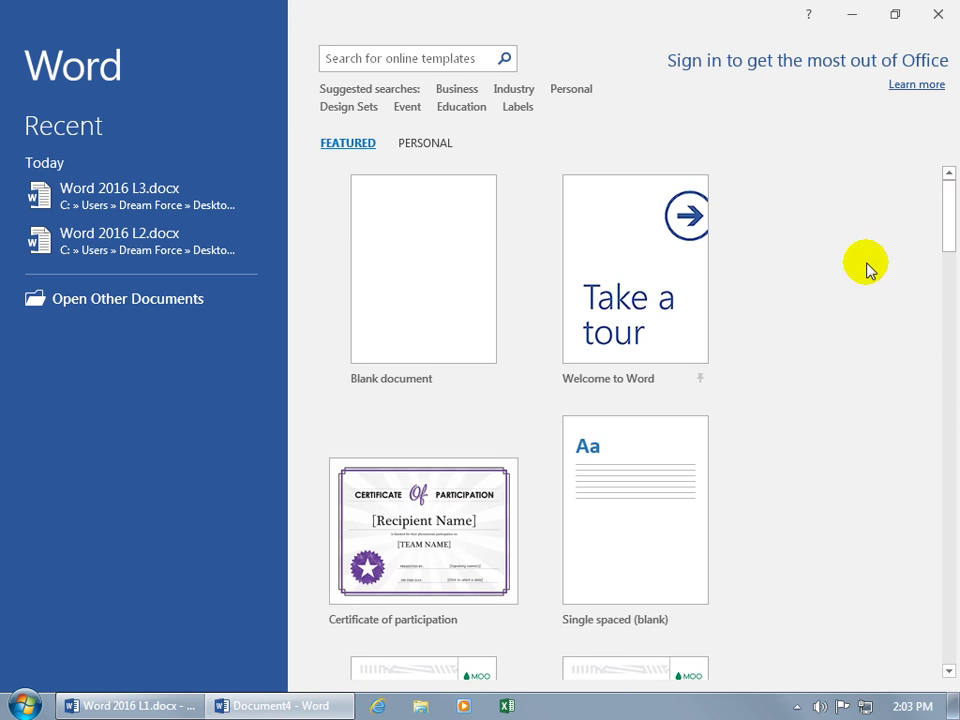
Start a new Blank document from the start screen templates.
{"action": "left_click", "coordinate": [442, 268]}
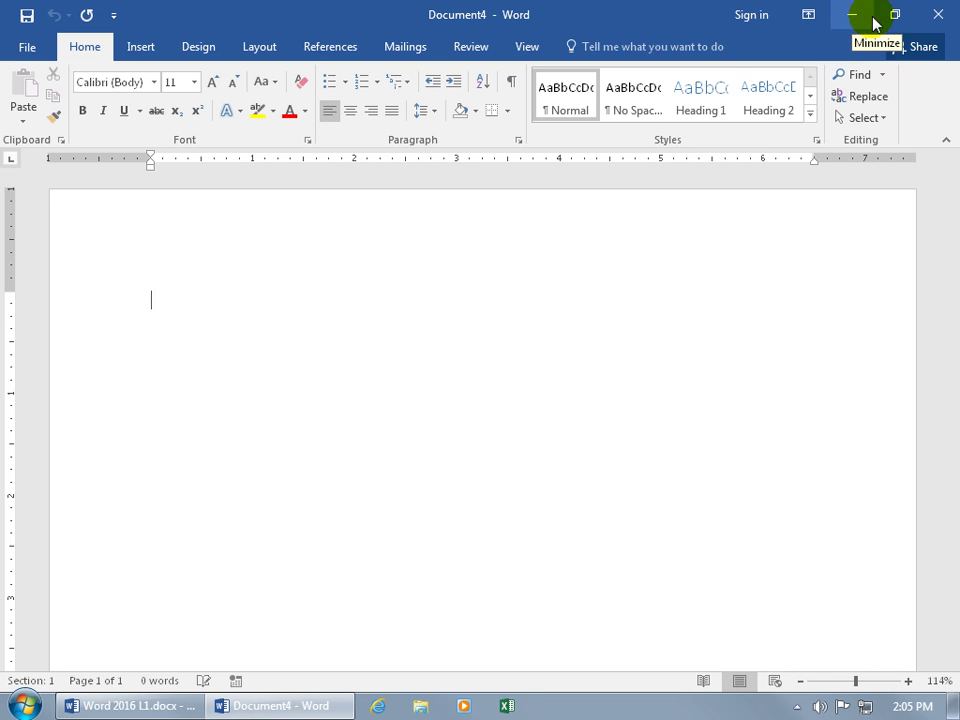
{"action": "left_click", "coordinate": [942, 19]}
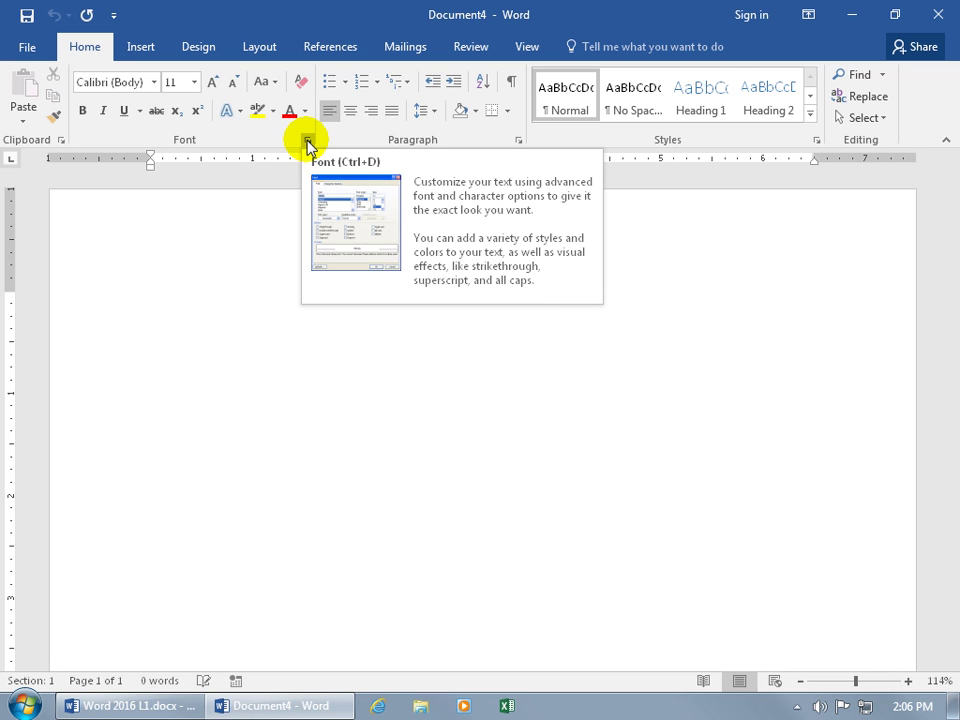
{"action": "left_click", "coordinate": [307, 142]}
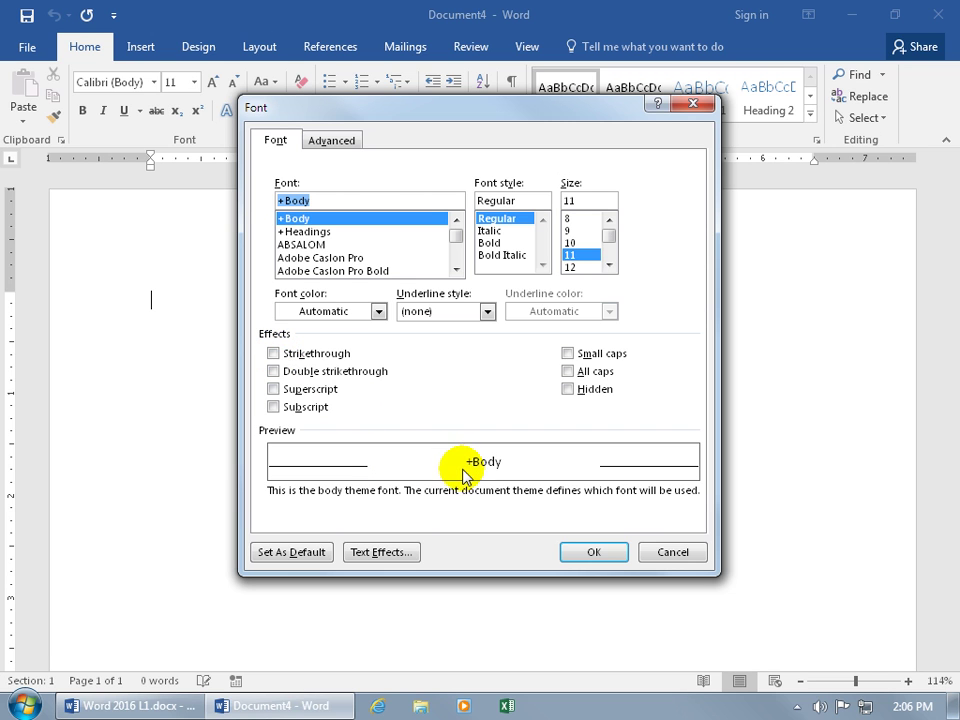
{"action": "left_click", "coordinate": [273, 354]}
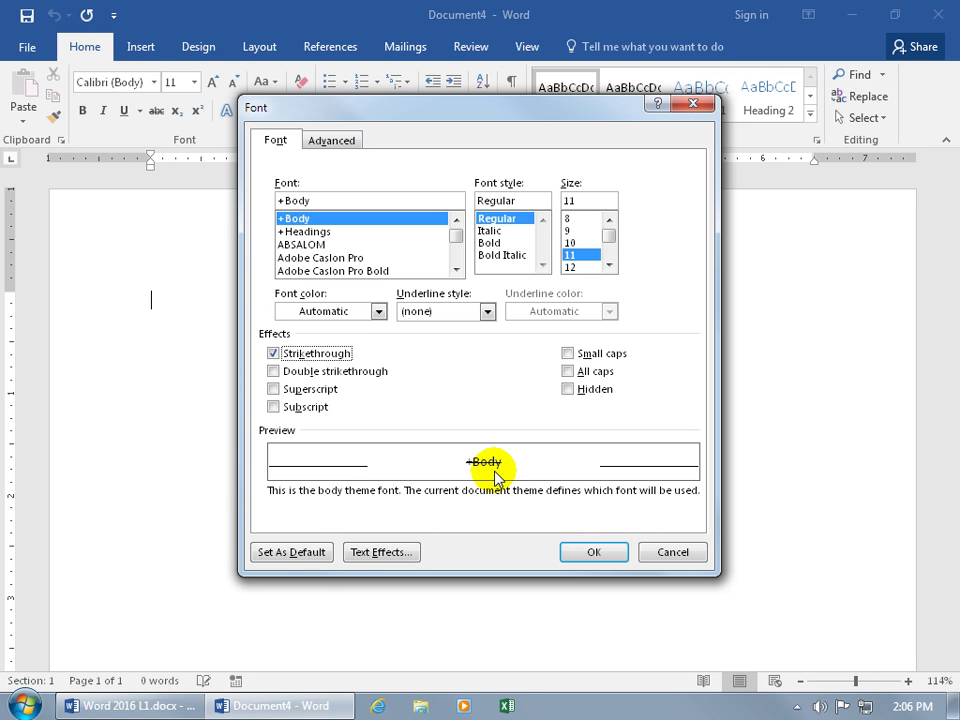
{"action": "left_click", "coordinate": [660, 552]}
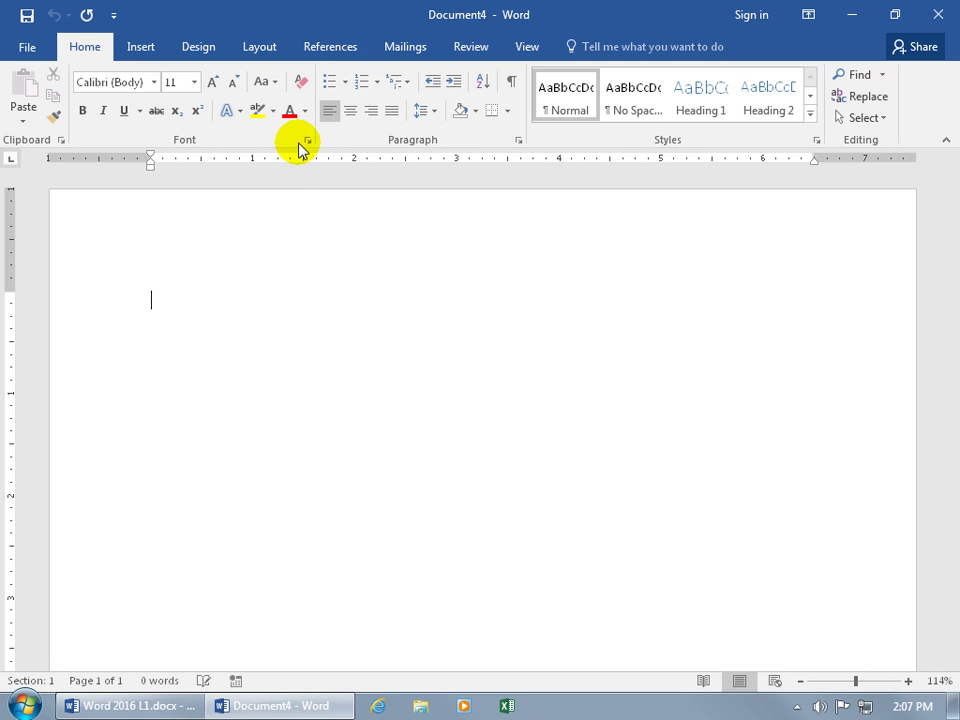
Browse the Insert, Design and Layout ribbon tabs, ending on the page layout options.
{"action": "left_click", "coordinate": [150, 50]}
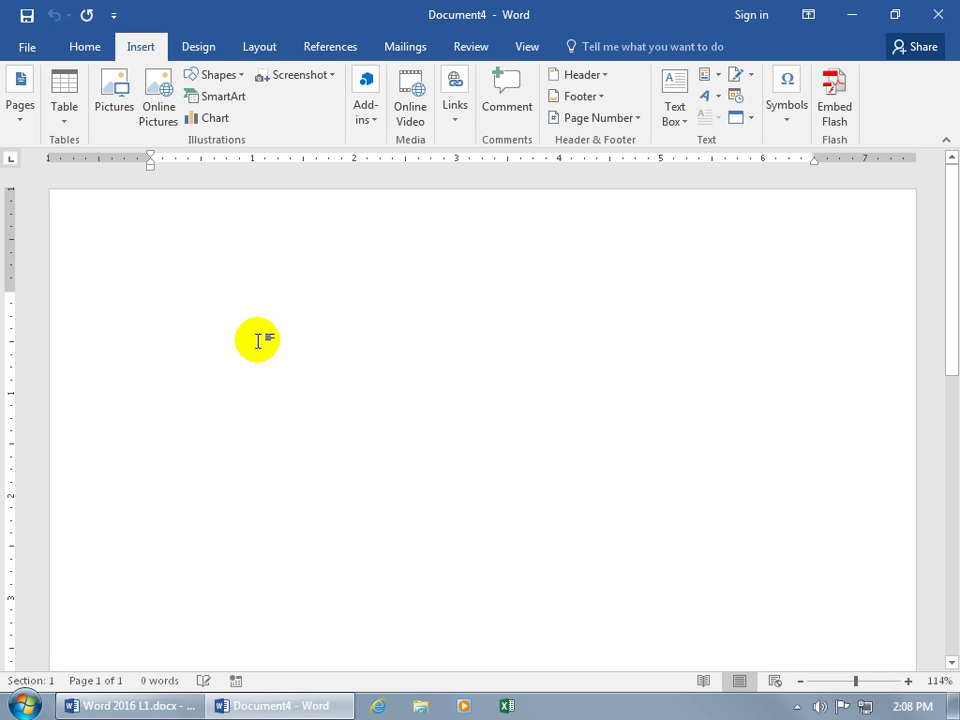
{"action": "left_click", "coordinate": [200, 48]}
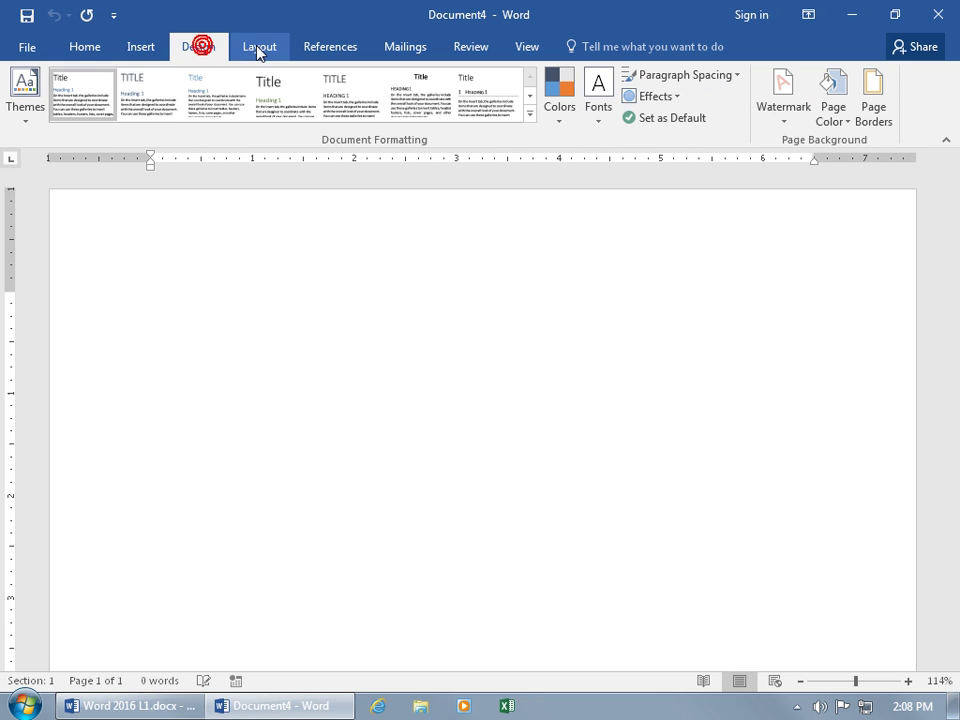
{"action": "left_click", "coordinate": [260, 48]}
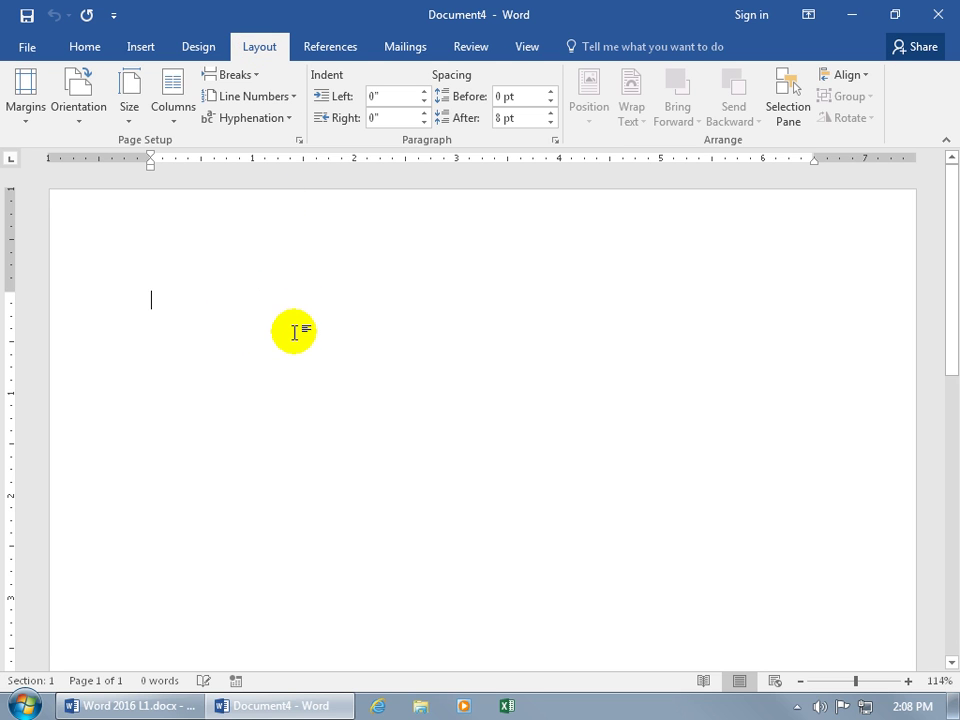
{"action": "left_click", "coordinate": [27, 48]}
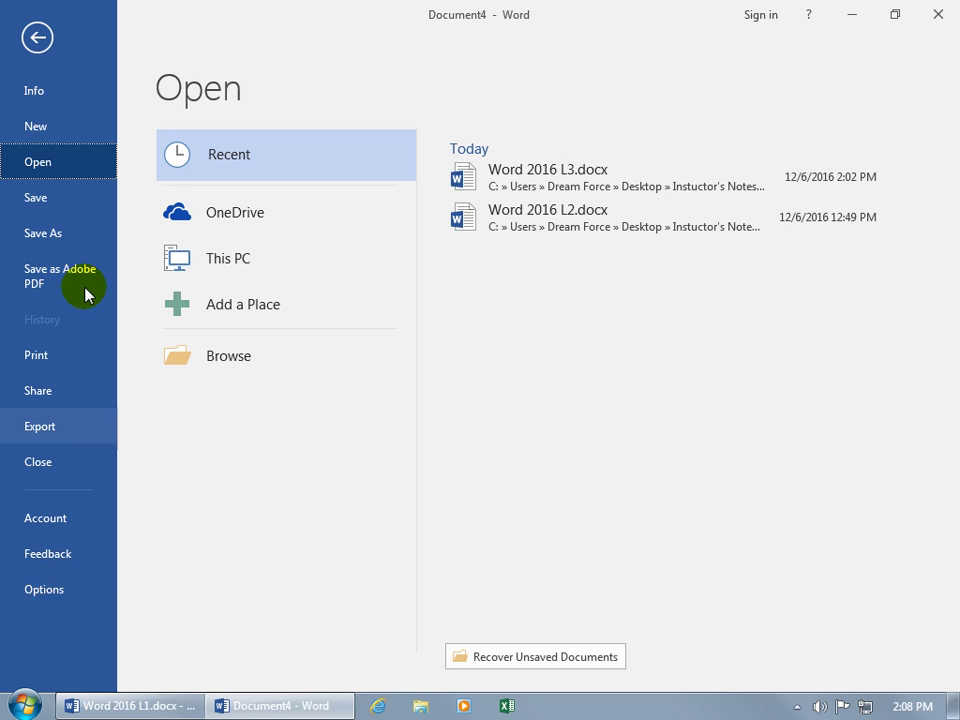
{"action": "left_click", "coordinate": [37, 37]}
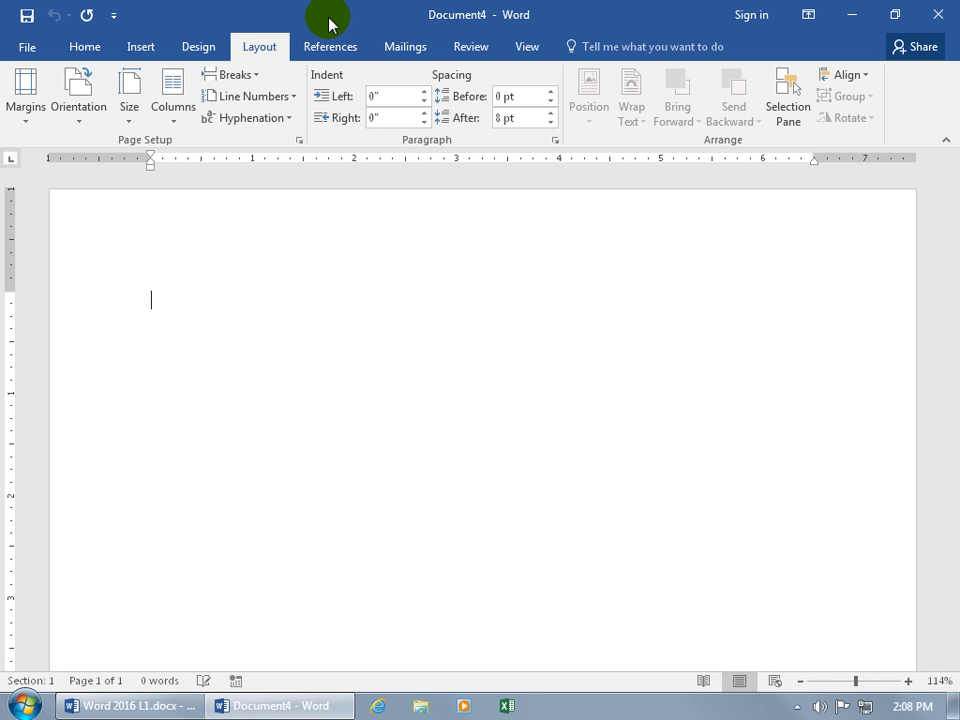
{"action": "left_click", "coordinate": [29, 45]}
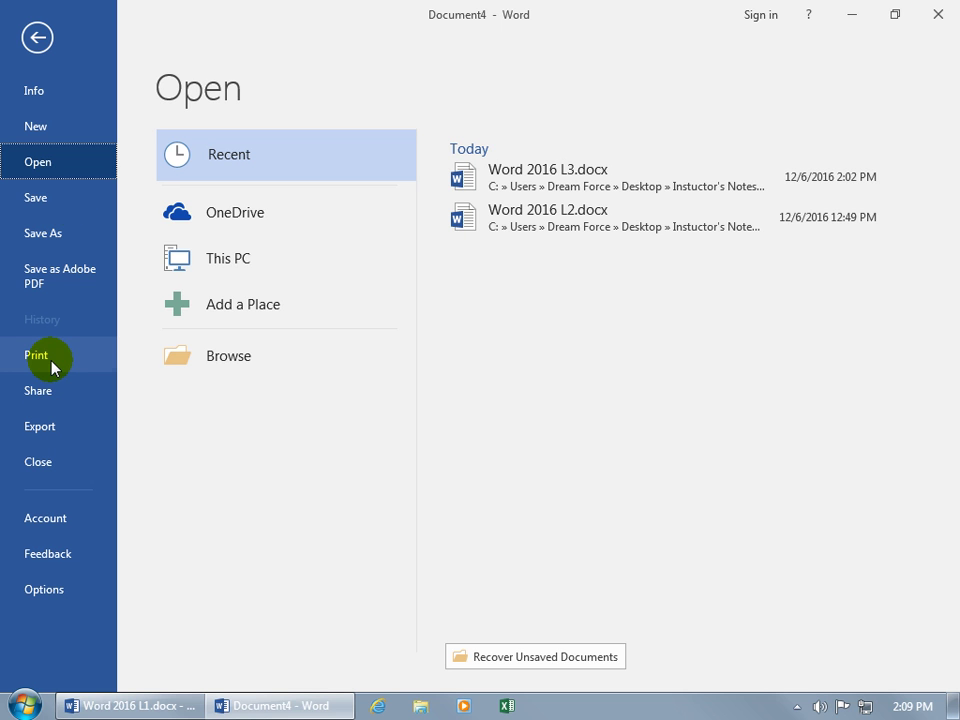
{"action": "left_click", "coordinate": [37, 37]}
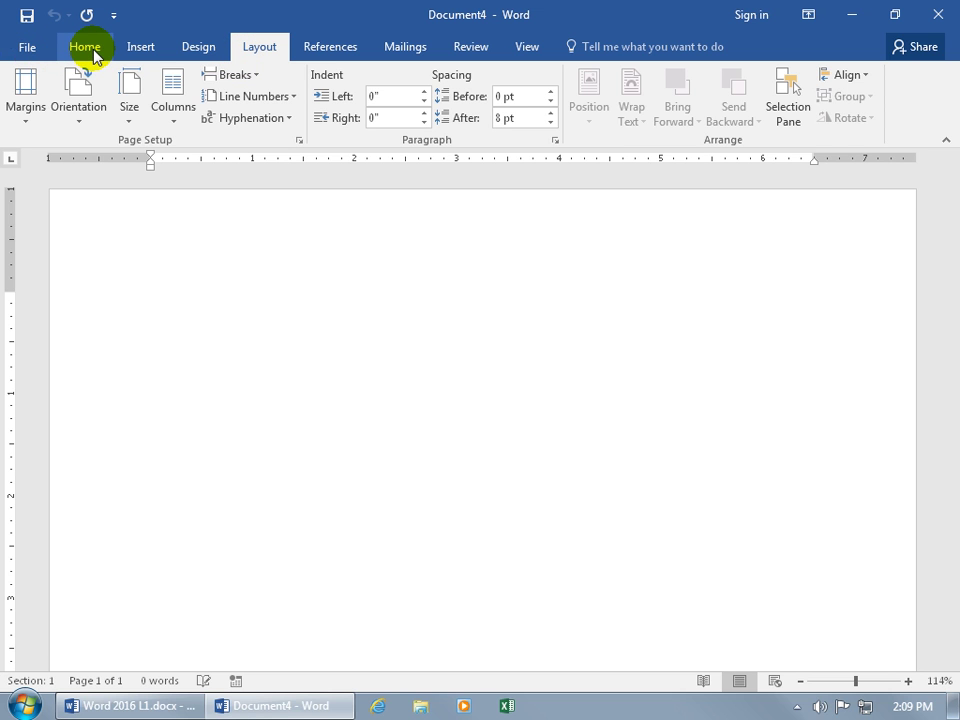
Toggle the Ruler off and back on in the View tab, then return to Home.
{"action": "left_click", "coordinate": [86, 47]}
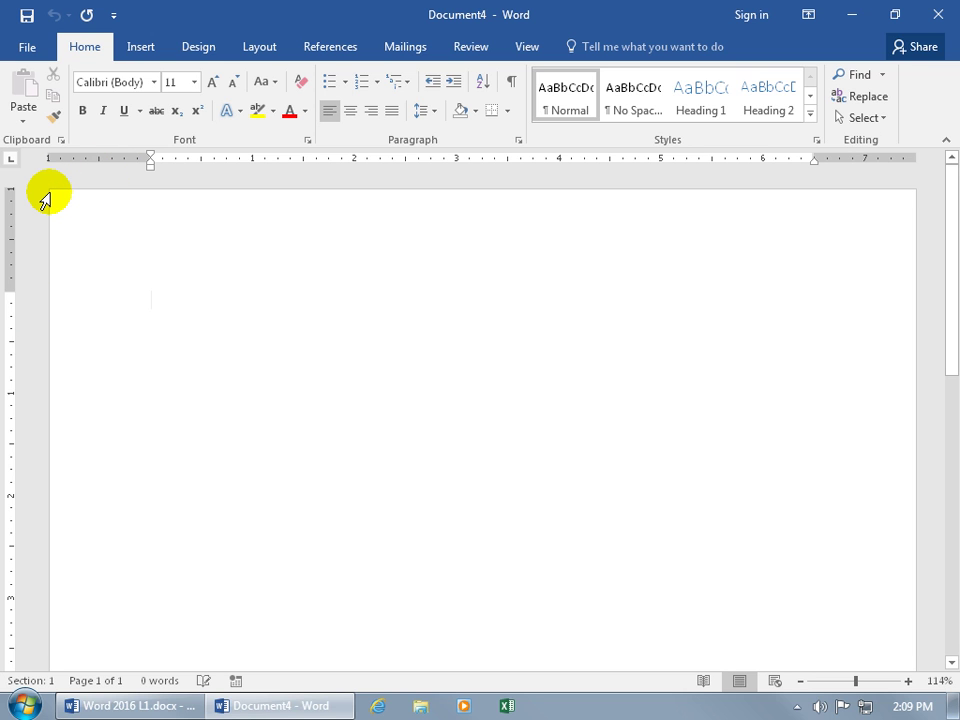
{"action": "left_click", "coordinate": [529, 45]}
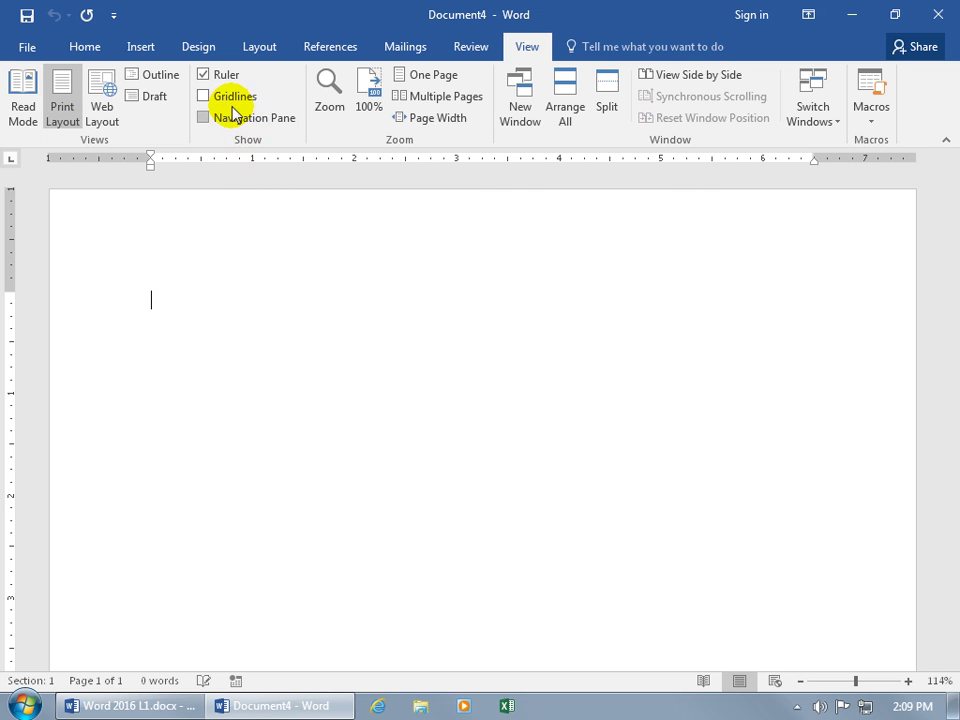
{"action": "left_click", "coordinate": [204, 76]}
{"action": "left_click", "coordinate": [205, 77]}
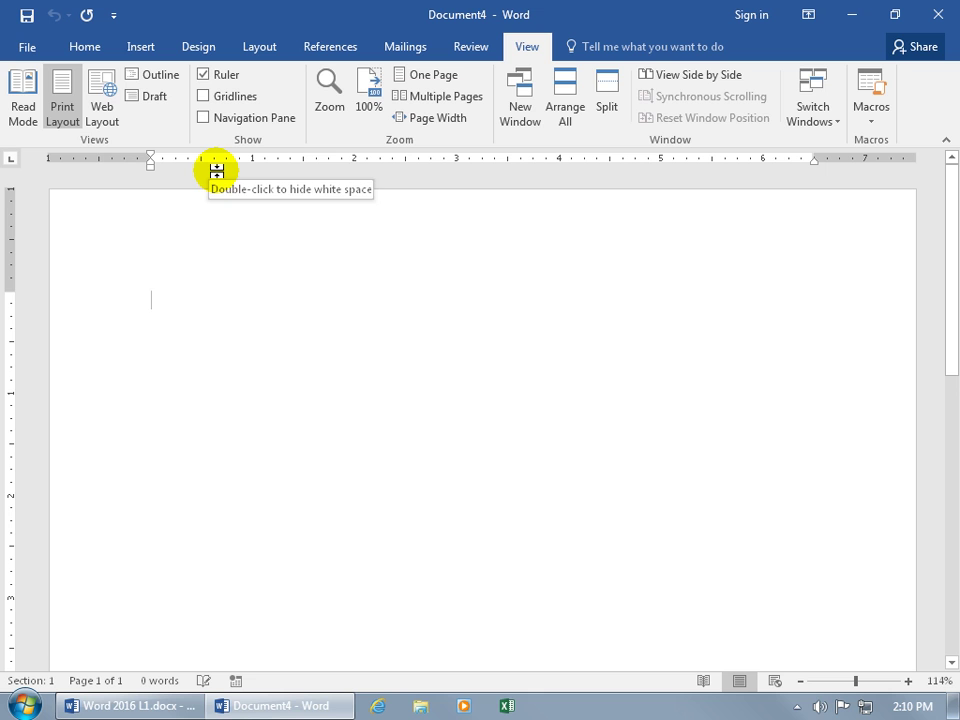
{"action": "left_click", "coordinate": [88, 48]}
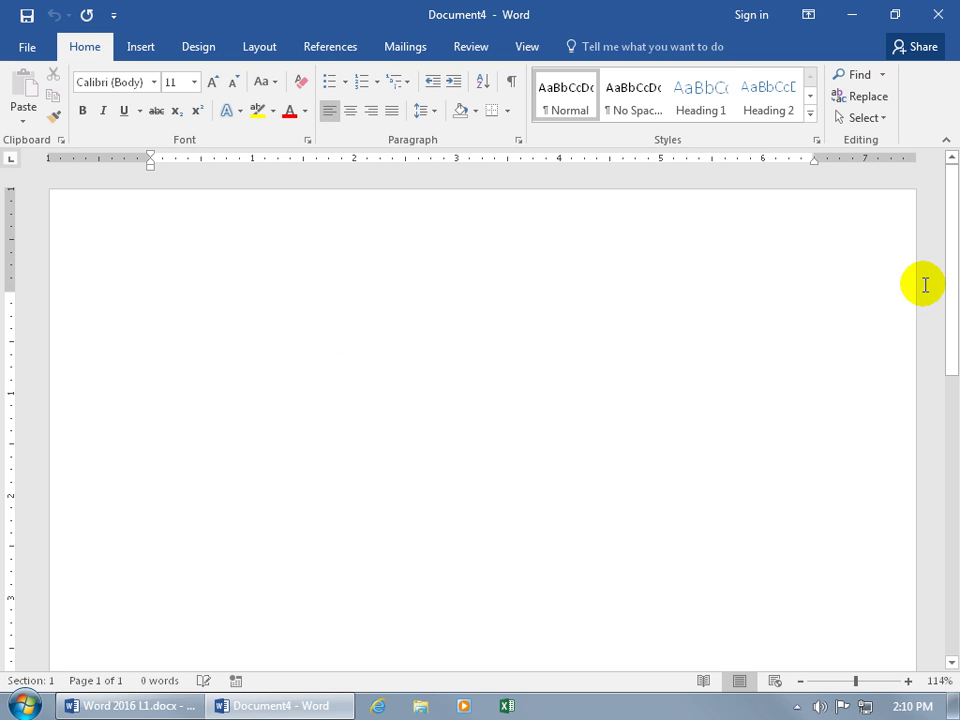
Scroll down to view the lower part of the blank page.
{"action": "left_click_drag", "start_coordinate": [956, 266], "coordinate": [956, 580]}
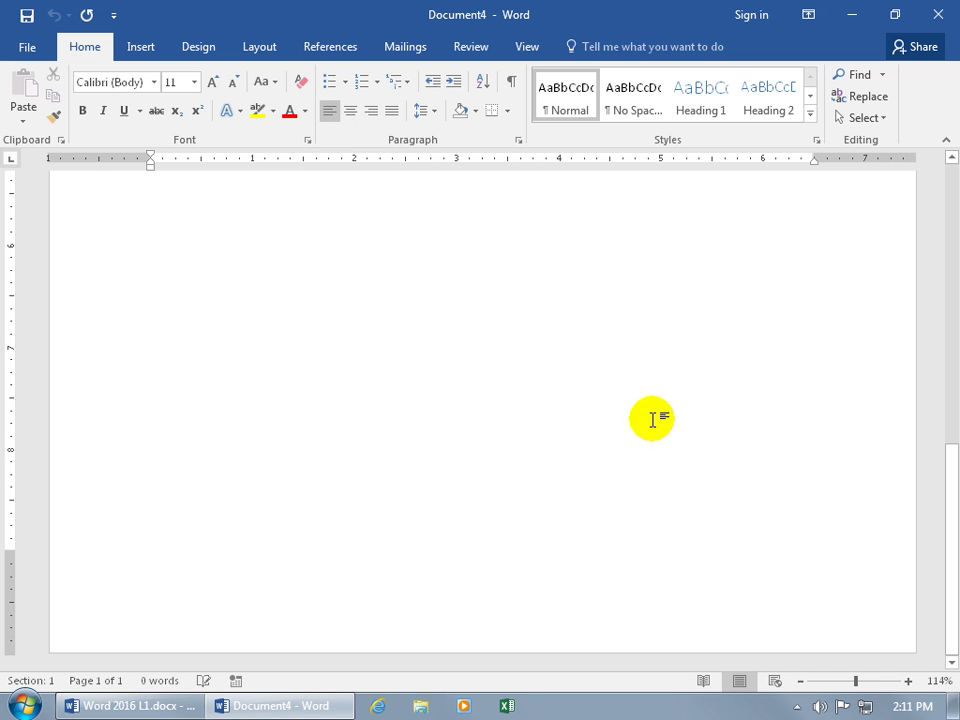
Zoom in with the slider, then reset the zoom to Page width (114%).
{"action": "left_click_drag", "start_coordinate": [858, 684], "coordinate": [884, 684]}
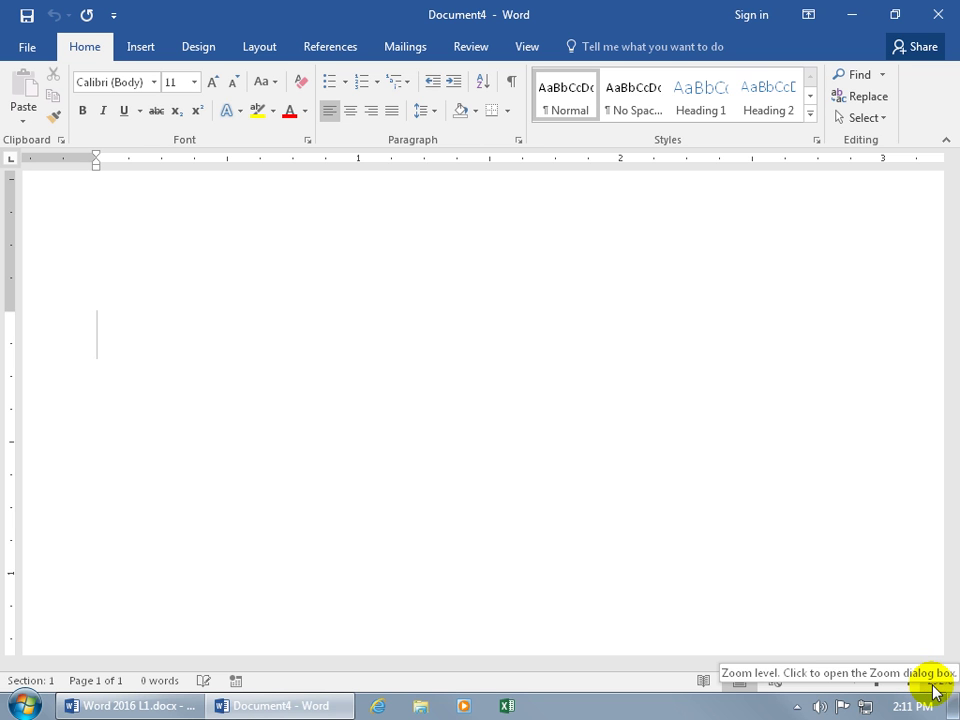
{"action": "left_click", "coordinate": [936, 682]}
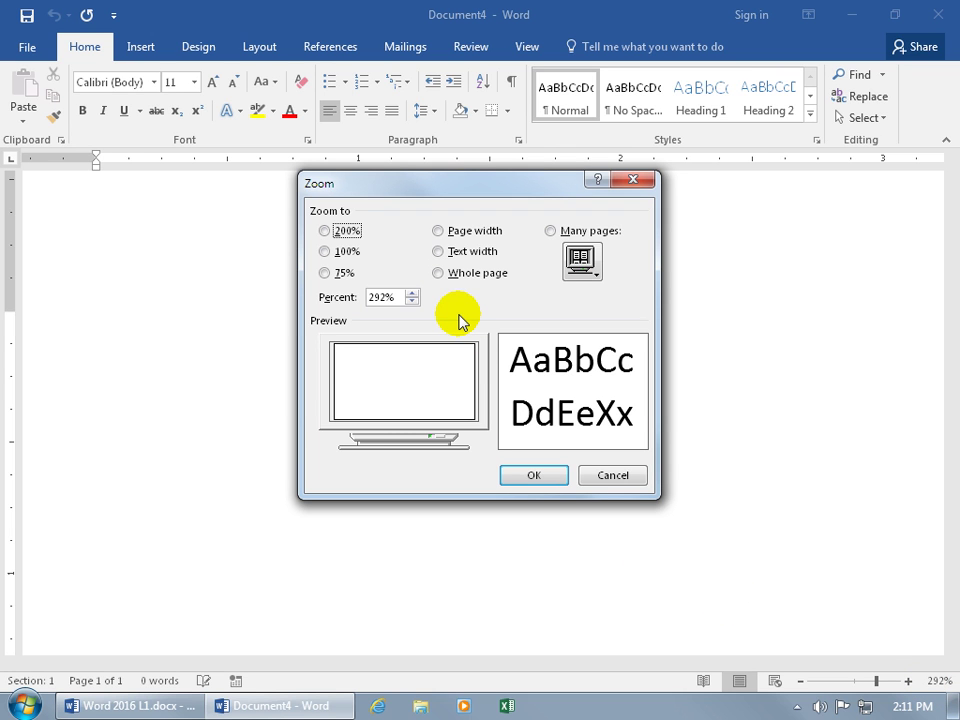
{"action": "left_click", "coordinate": [440, 232]}
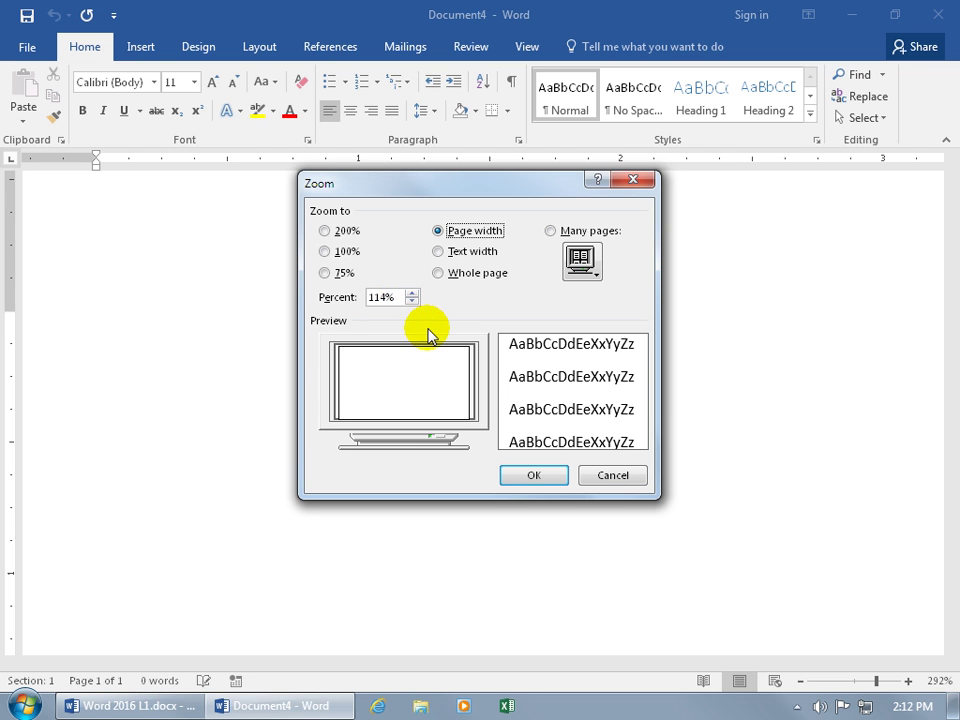
{"action": "left_click", "coordinate": [533, 474]}
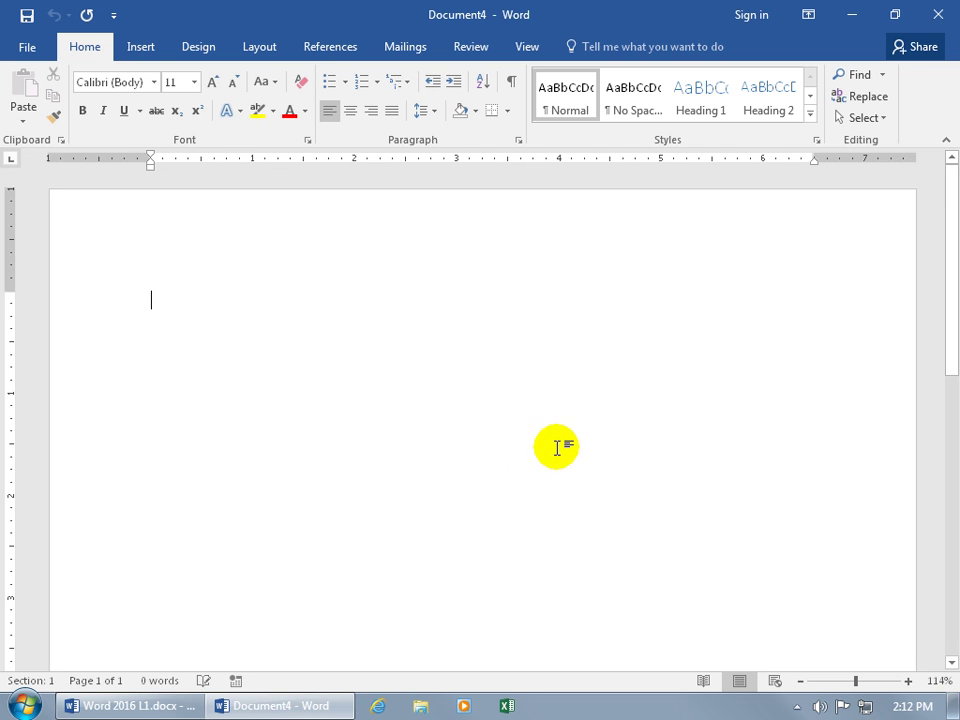